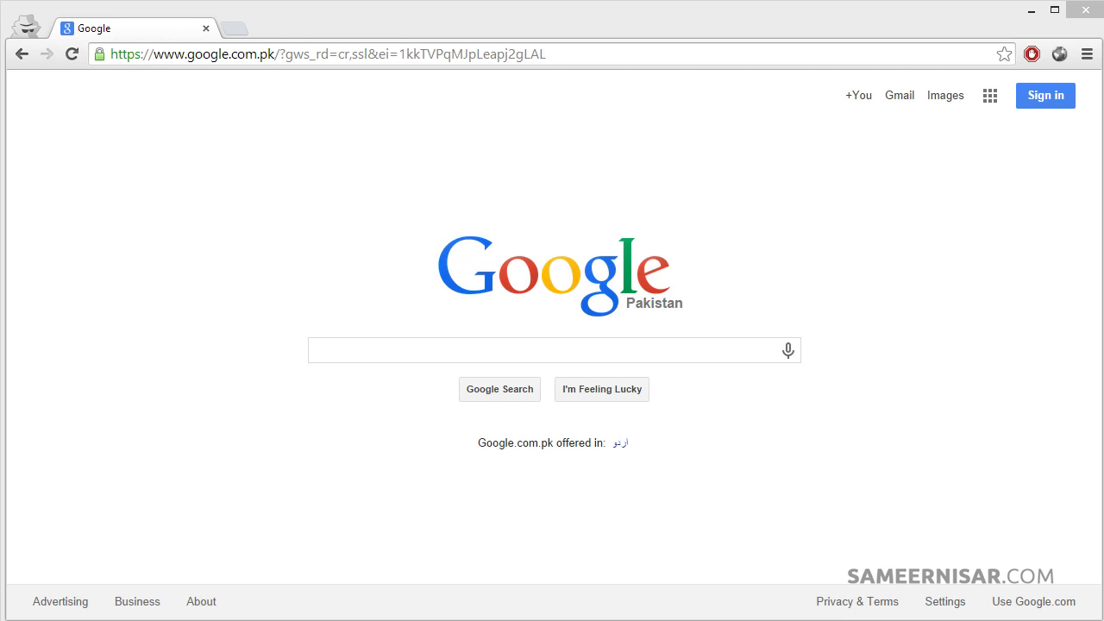
Search Google for "putty".
{"action": "left_click", "coordinate": [733, 350]}
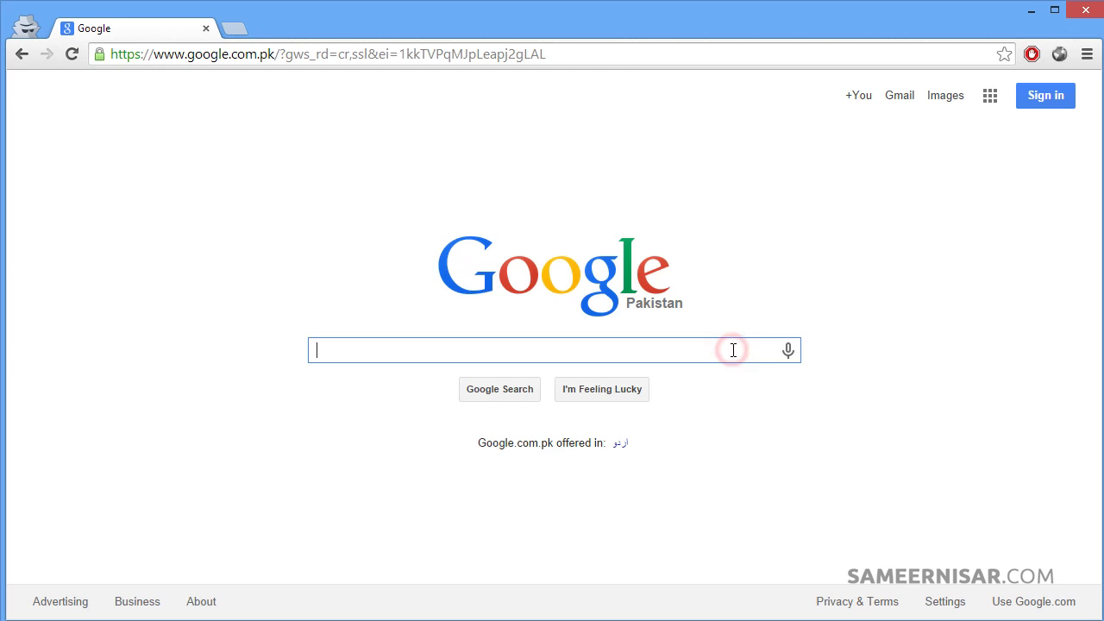
{"action": "type", "text": "putty"}
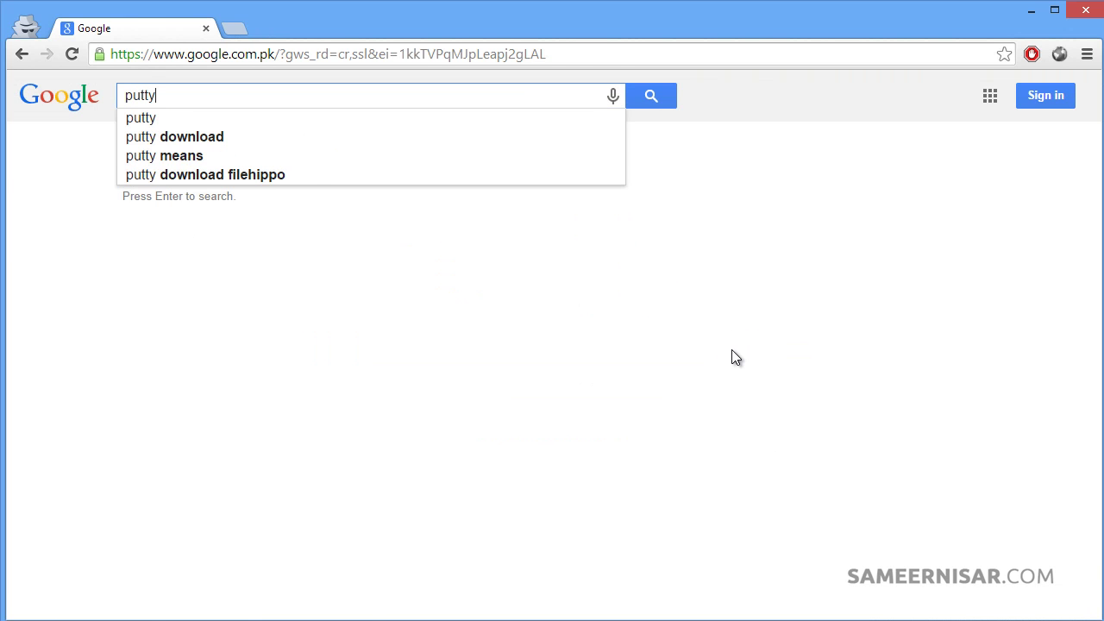
{"action": "key", "text": "Return"}
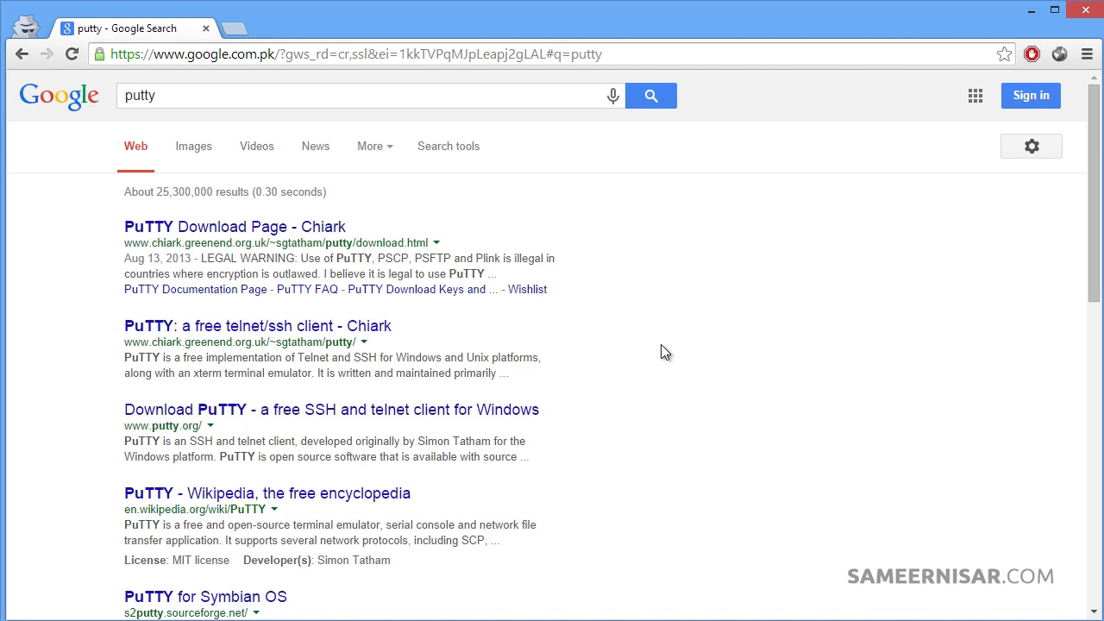
Open the 'PuTTY Download Page - Chiark' result and move the PuTTY Configuration window up-left.
{"action": "left_click", "coordinate": [321, 228]}
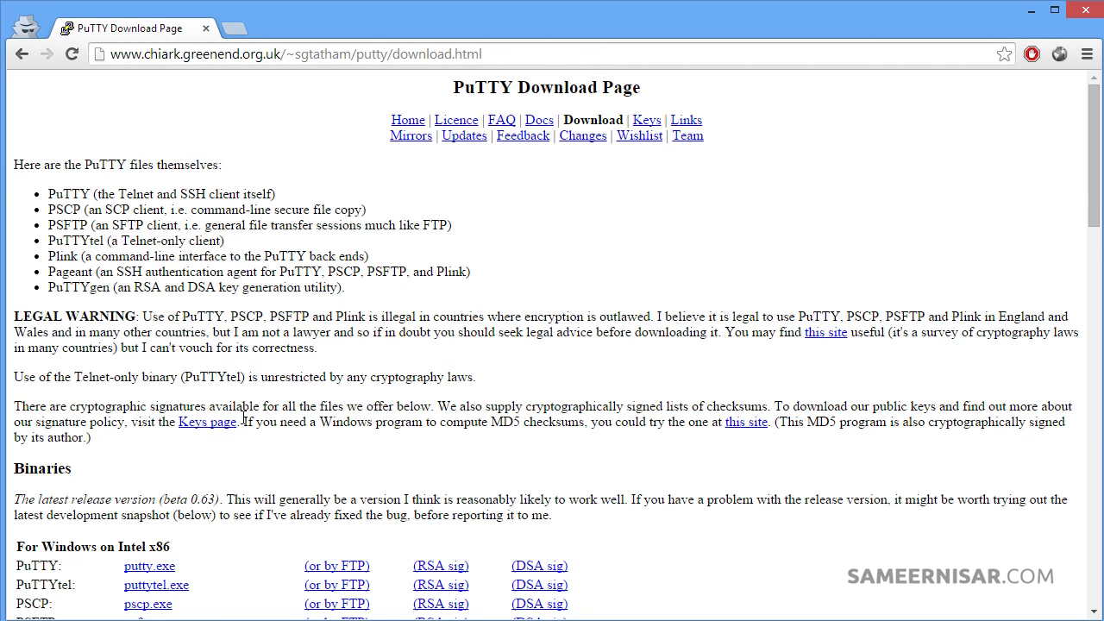
{"action": "scroll", "coordinate": [240, 406], "scroll_direction": "down", "scroll_amount": 2}
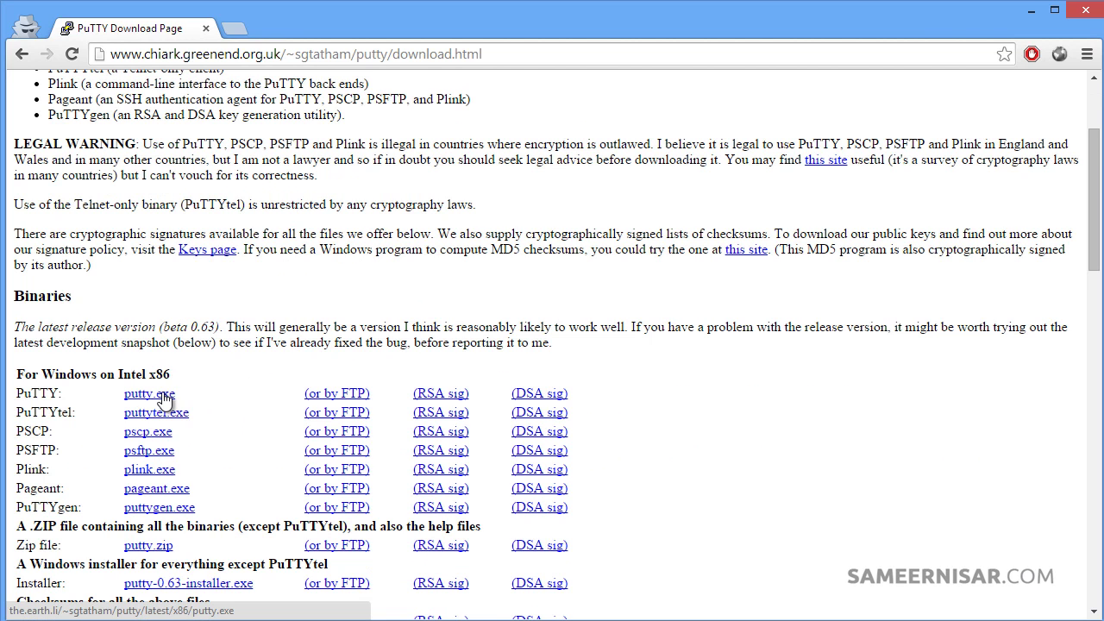
{"action": "scroll", "coordinate": [285, 397], "scroll_direction": "up", "scroll_amount": 2}
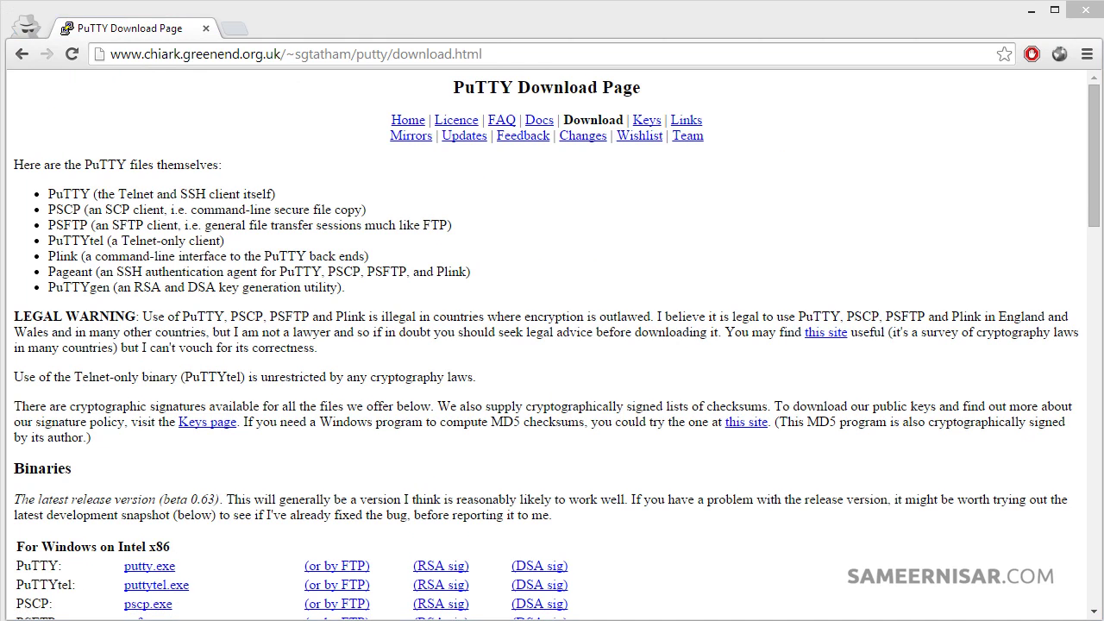
{"action": "left_click_drag", "start_coordinate": [694, 187], "coordinate": [498, 161]}
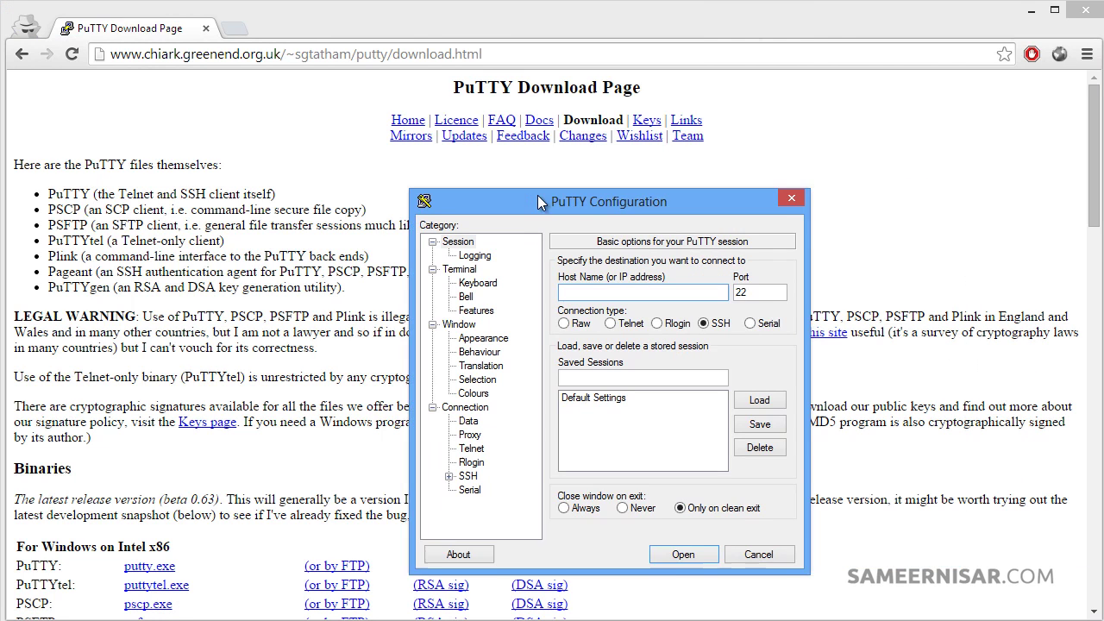